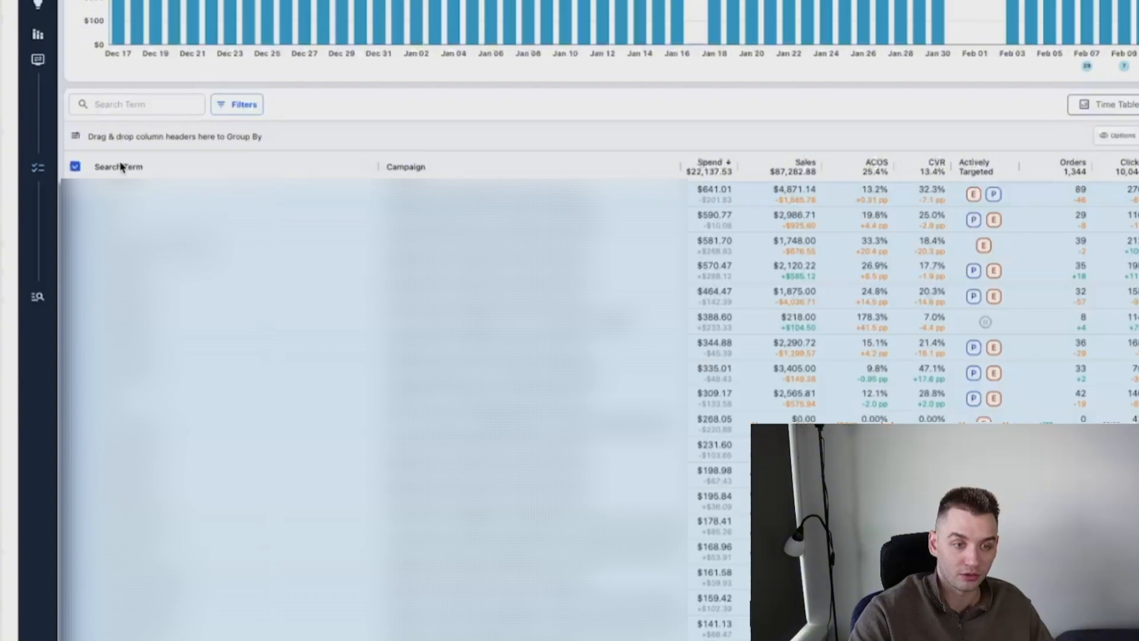
Step: Group the search terms table by Search Term and review the groups with the highest ACOS
drag(127, 172, 136, 142)
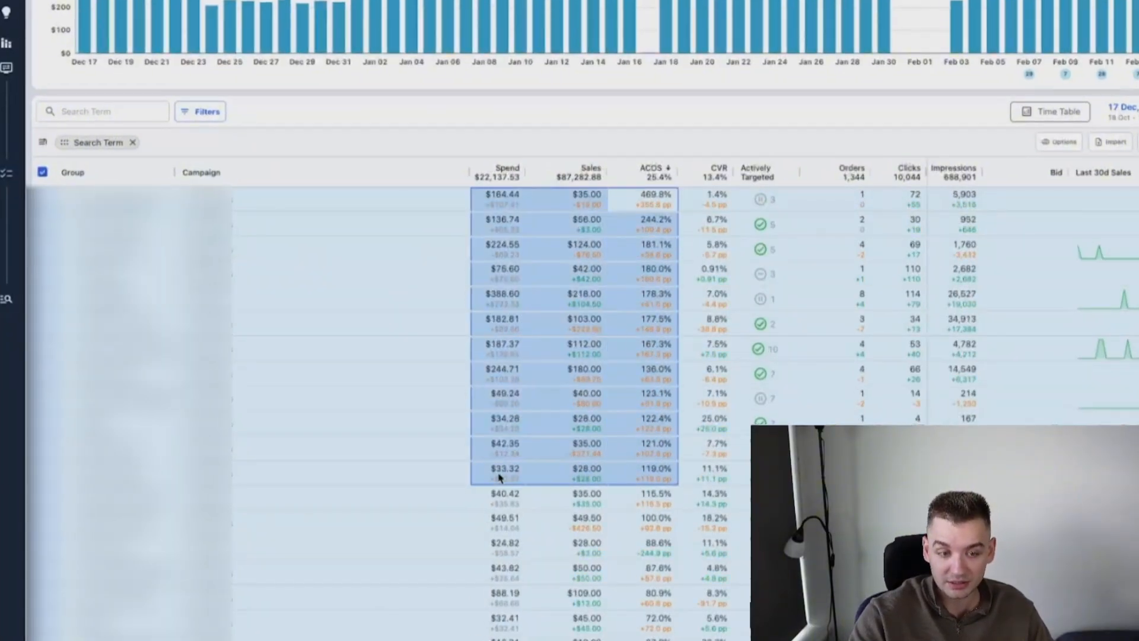
drag(500, 478, 142, 479)
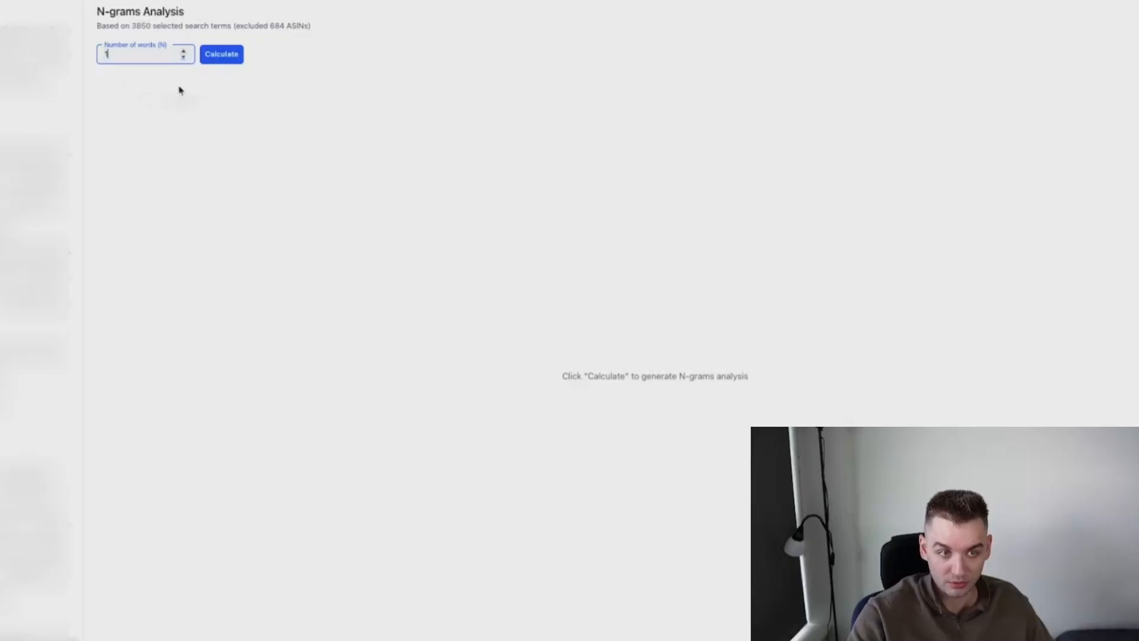
Step: Calculate the N-grams for the selected search terms with the number of words at 1, sorted by highest ACOS
click(219, 59)
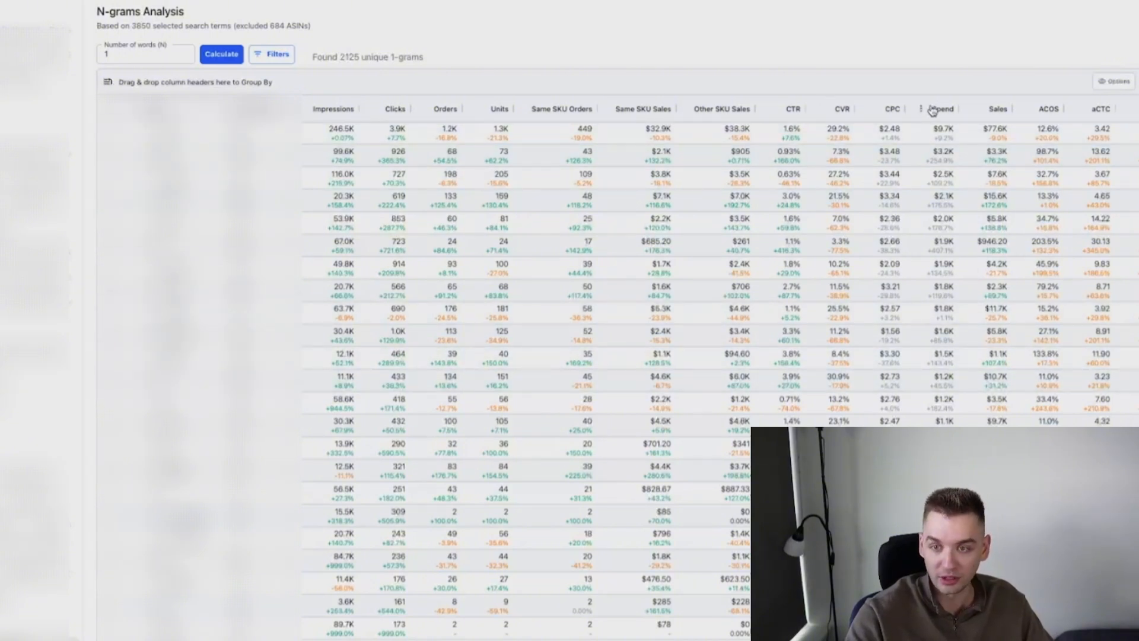
click(1043, 134)
click(1049, 111)
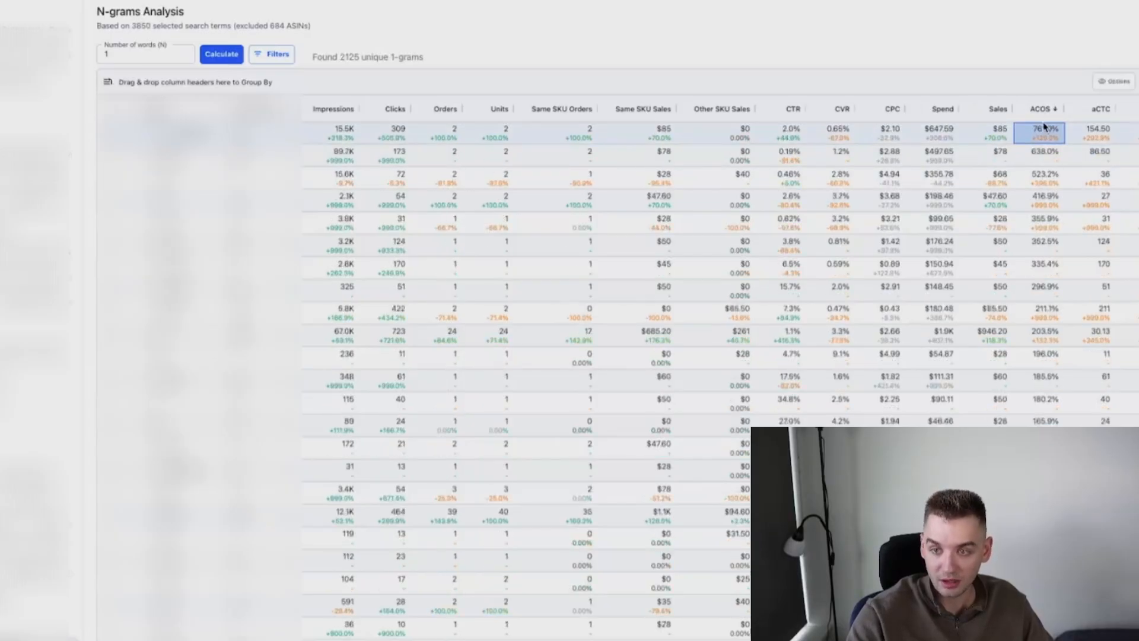
drag(181, 155, 181, 312)
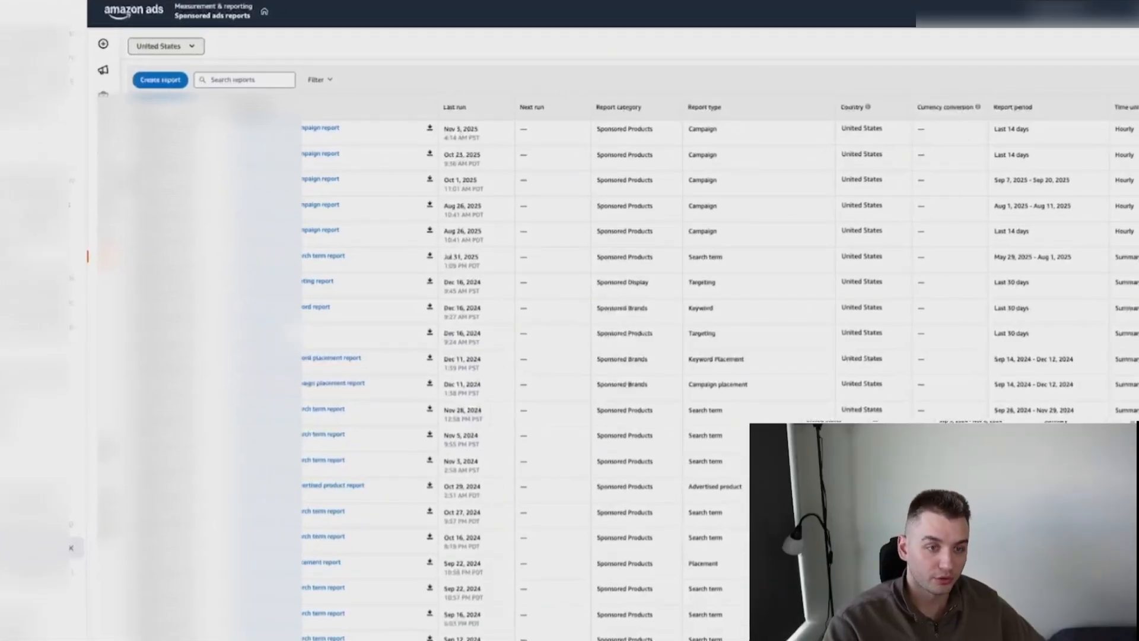
Step: Start a new Sponsored Products search term report in Amazon Ads and try extending its report period to cover all of January 2026
mouse_move(107, 258)
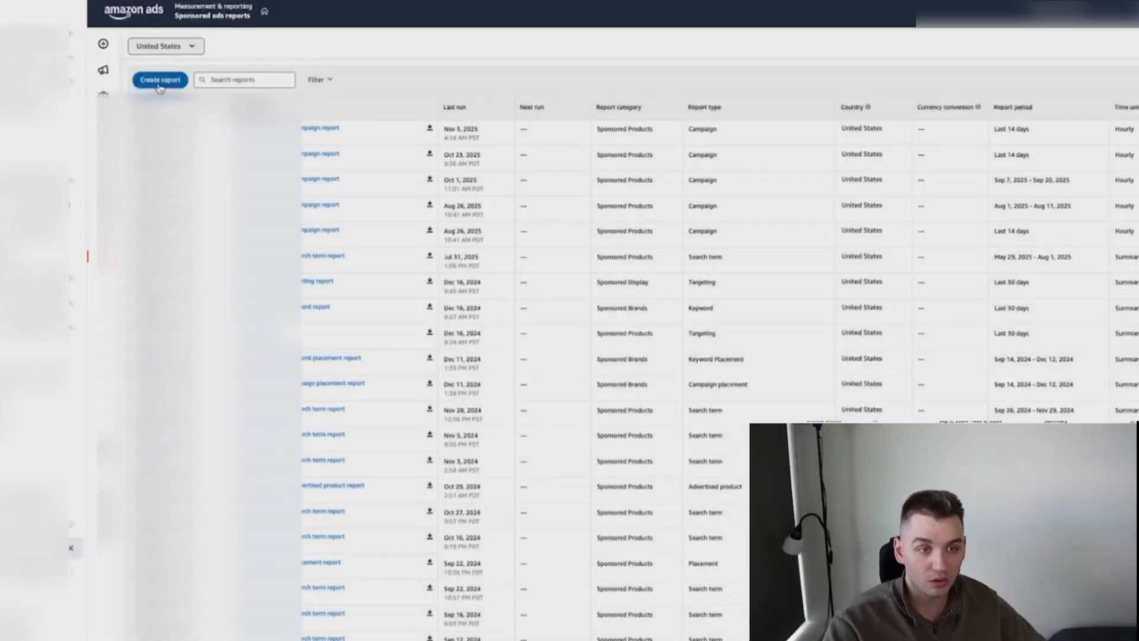
click(159, 83)
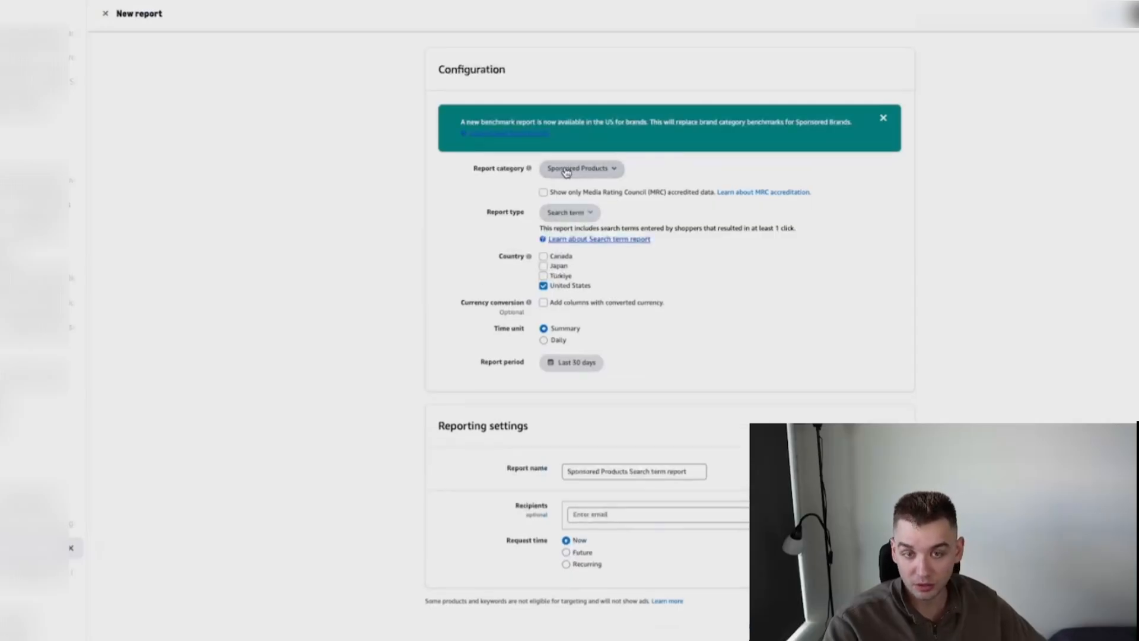
click(580, 363)
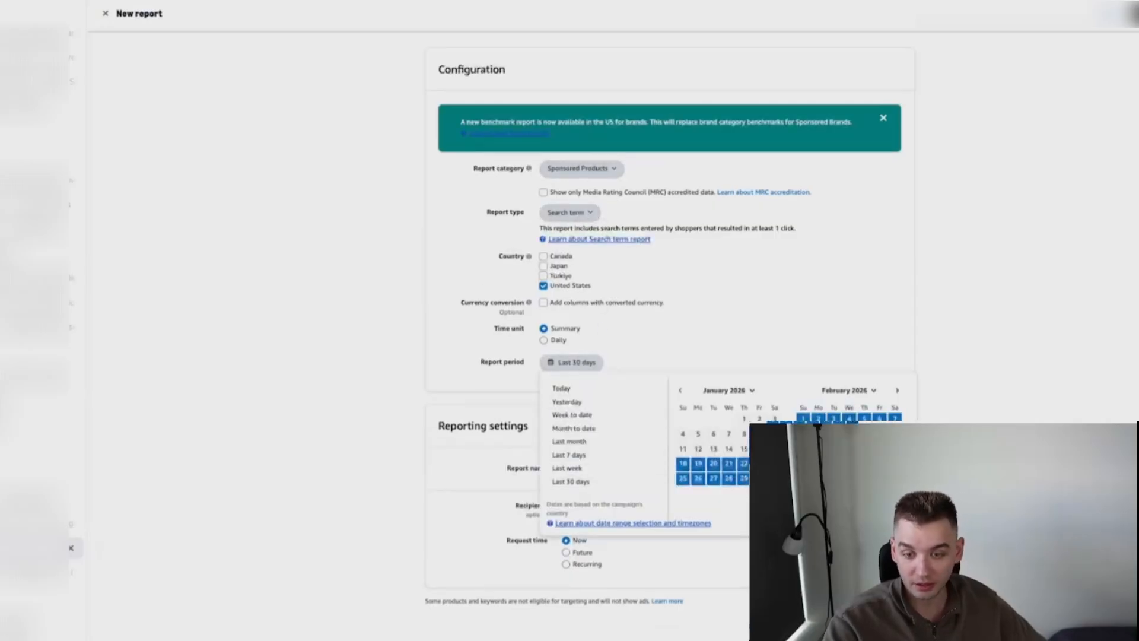
click(681, 392)
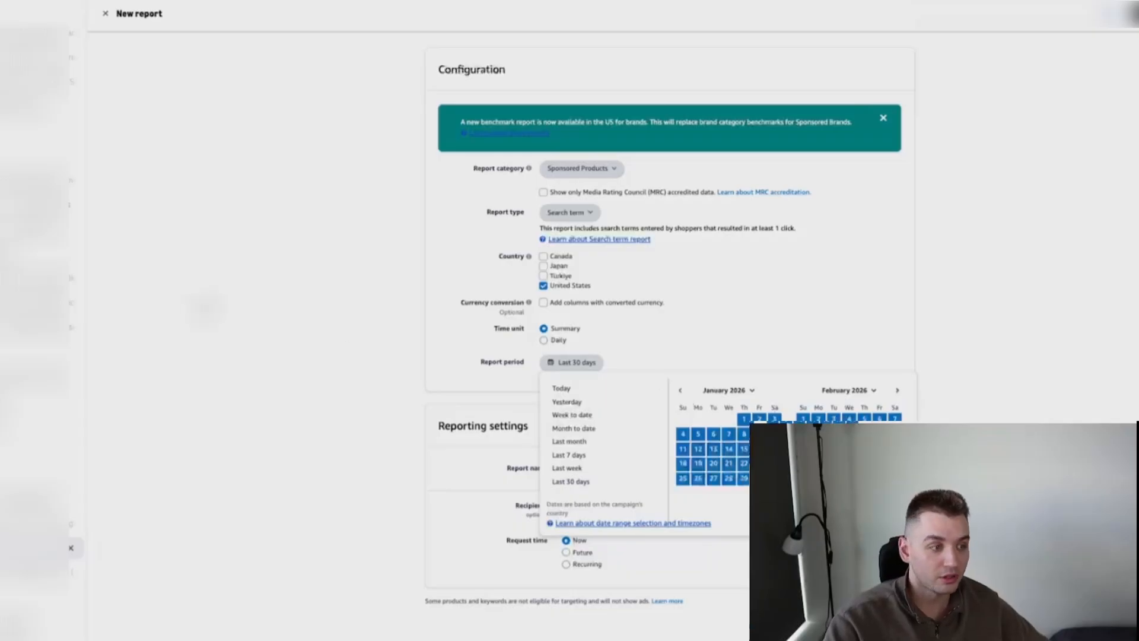
key(Escape)
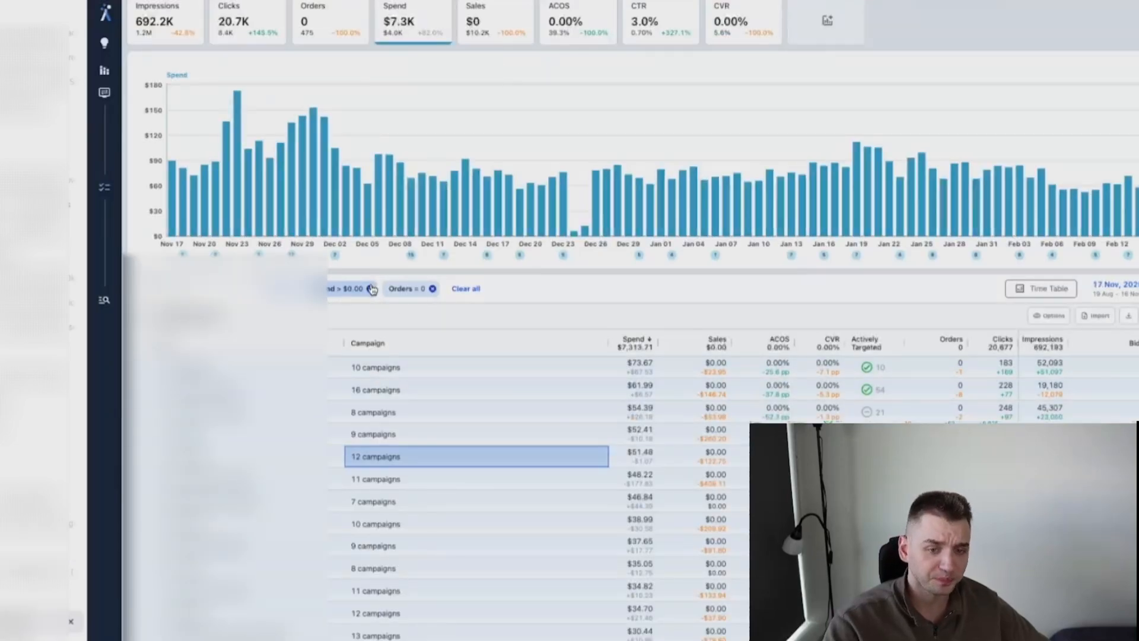
Step: Switch to the Wasted Spend Analysis chat in ChatGPT and read the yoga pants prompt about search terms with zero sales
scroll(552, 288, down, 2)
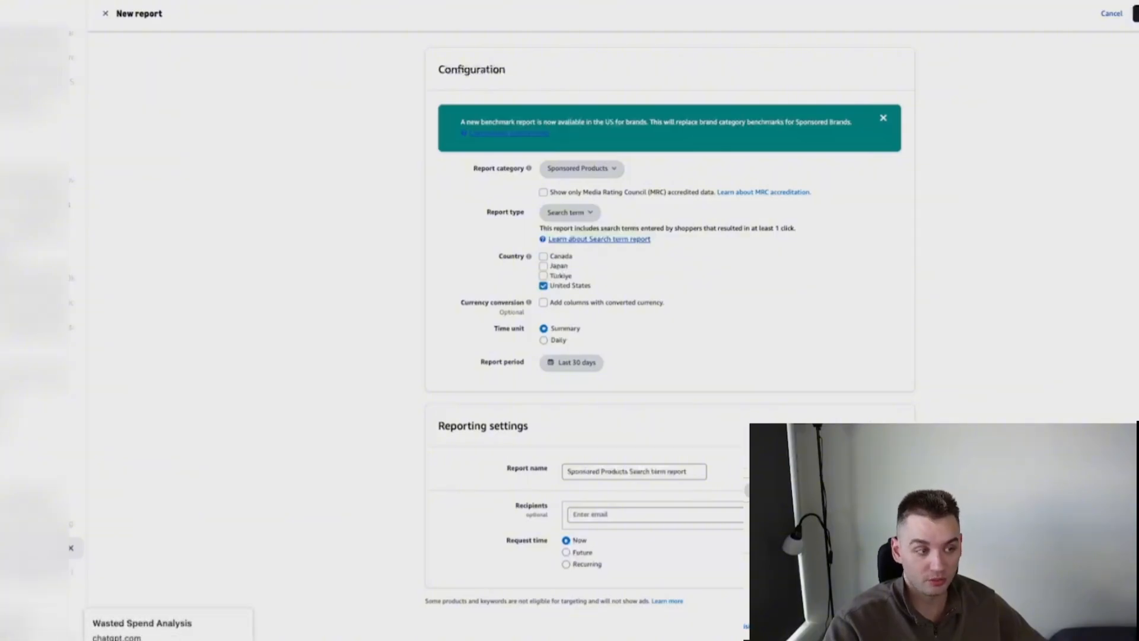
click(42, 625)
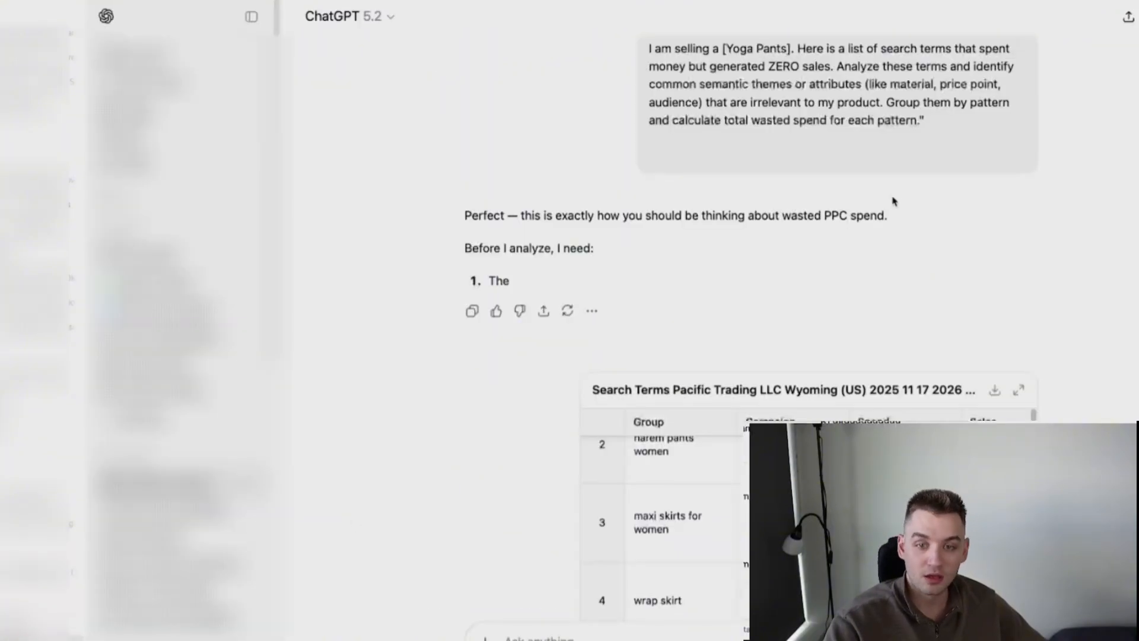
scroll(893, 201, up, 1)
drag(608, 60, 795, 83)
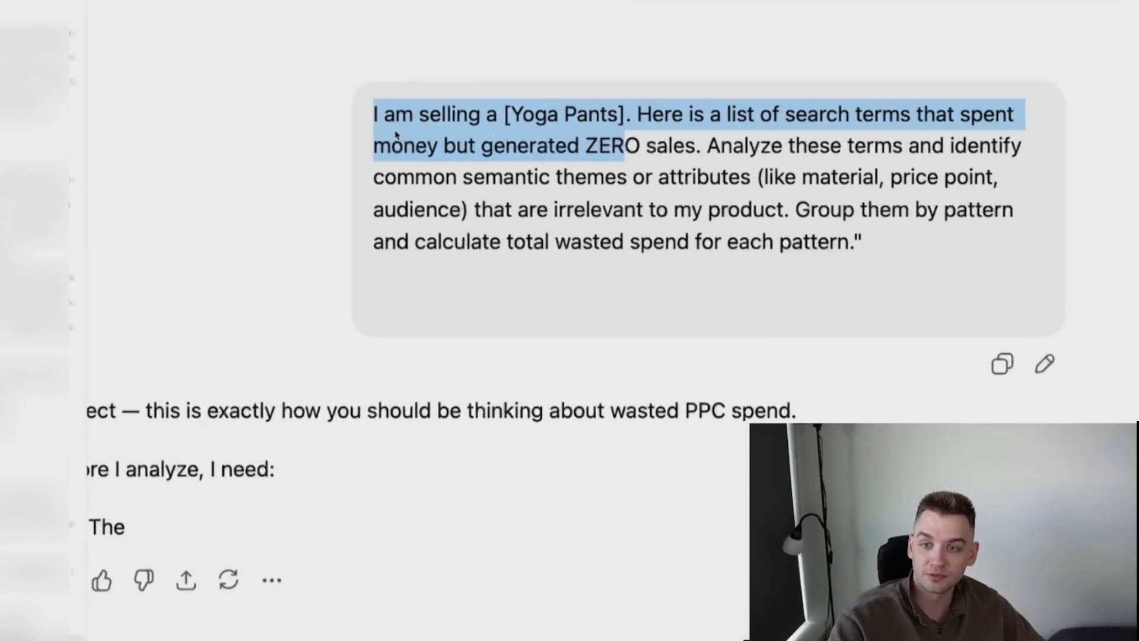
click(363, 152)
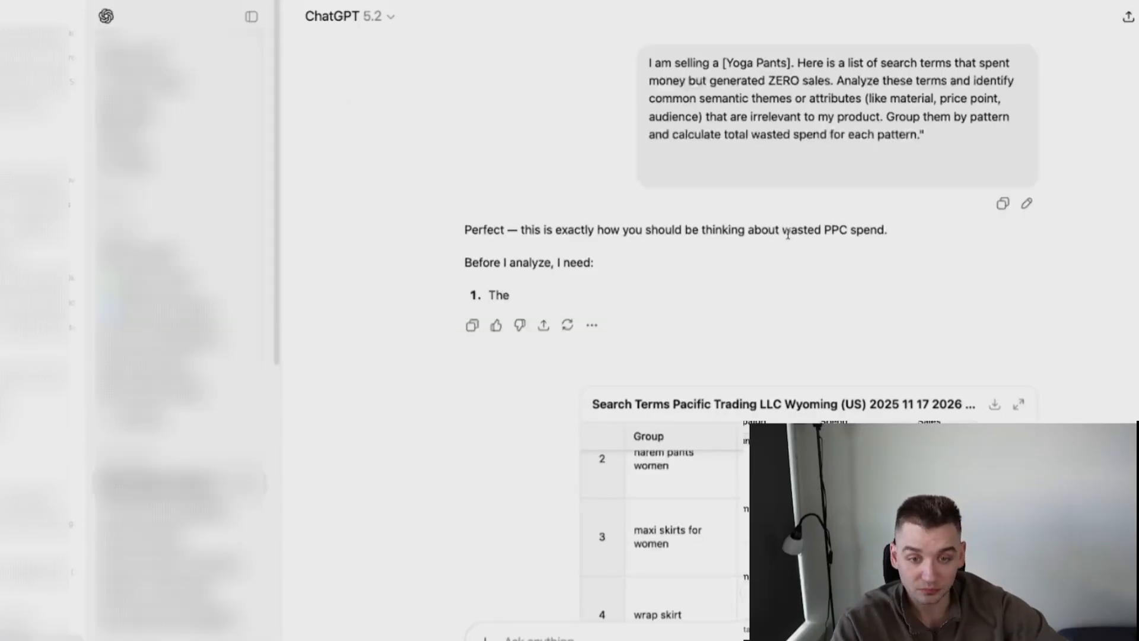
drag(646, 62, 931, 134)
Step: Examine the search terms spreadsheet attached to the chat, including its file title and listed terms
scroll(706, 137, down, 3)
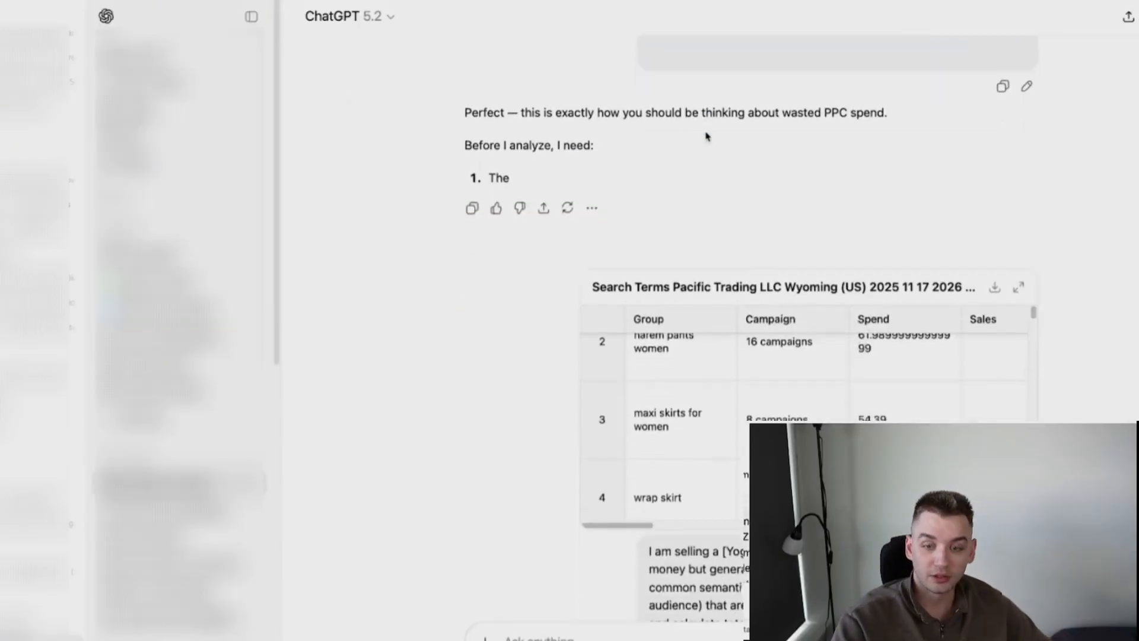
drag(583, 290, 831, 323)
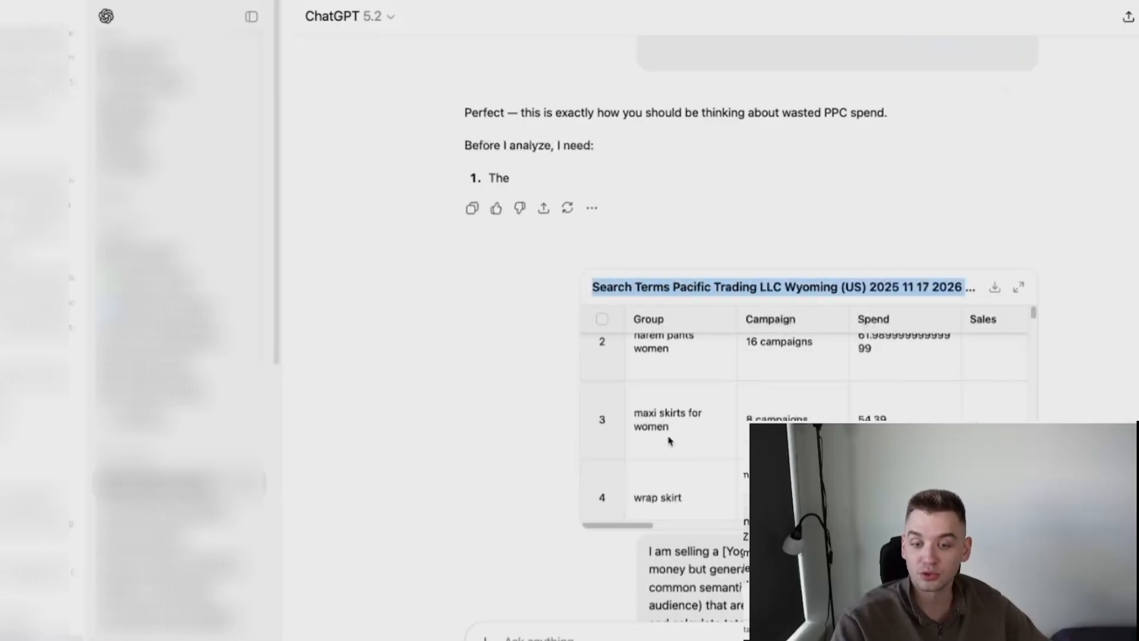
scroll(669, 440, down, 3)
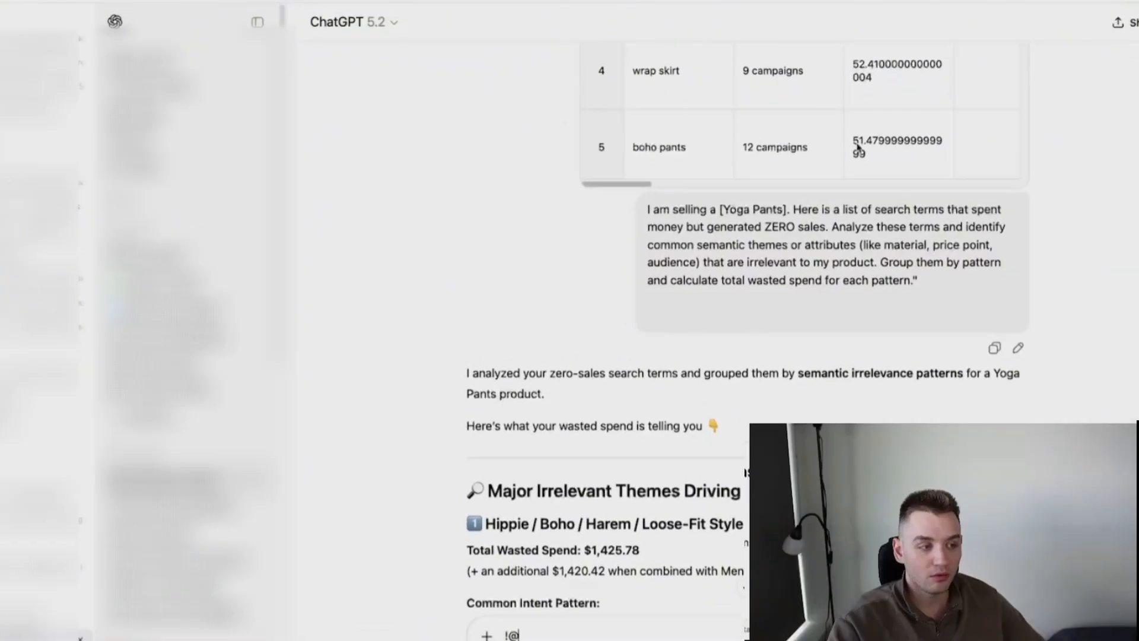
Step: Read the start of the analysis, focusing on the Hippie / Boho / Harem / Loose-Fit Style theme and its total wasted spend
scroll(517, 347, down, 1)
scroll(464, 355, down, 3)
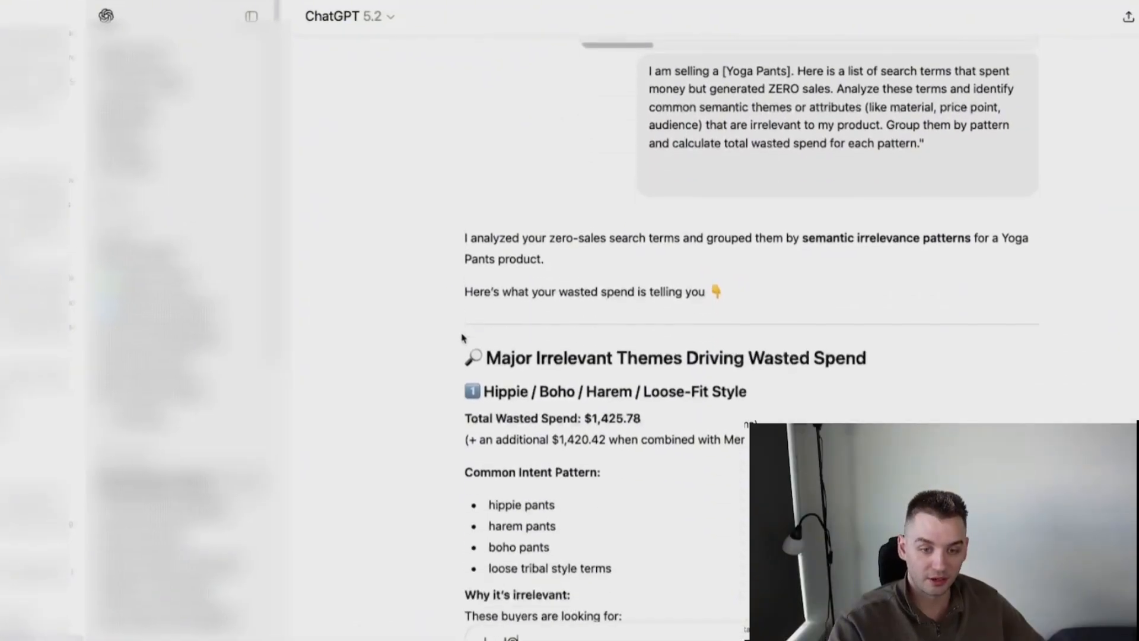
scroll(460, 246, down, 1)
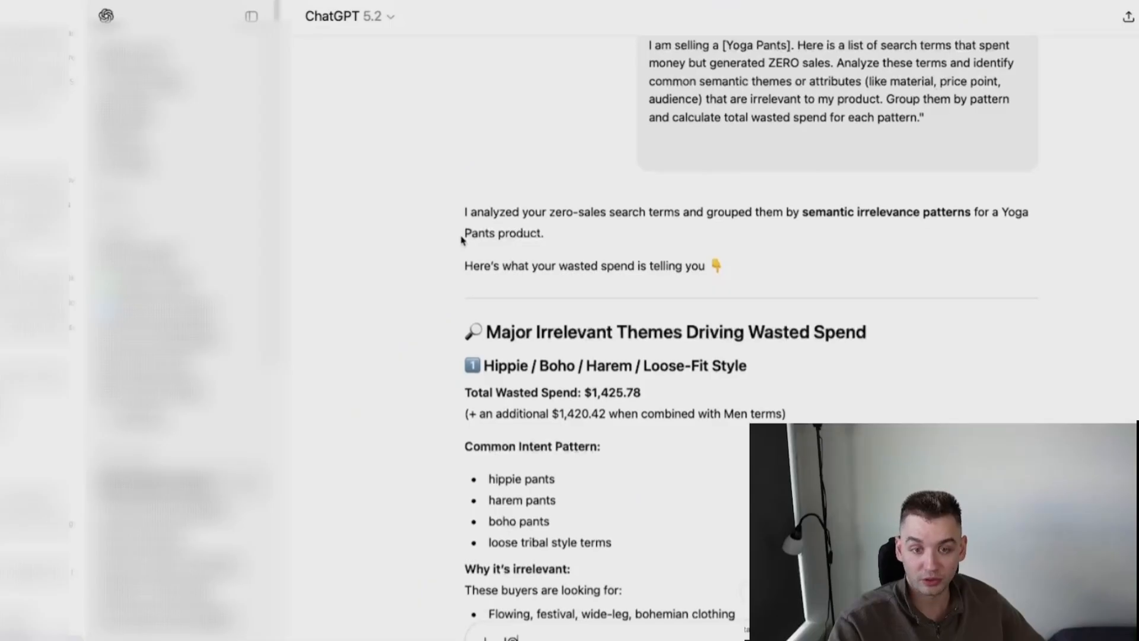
scroll(481, 273, down, 2)
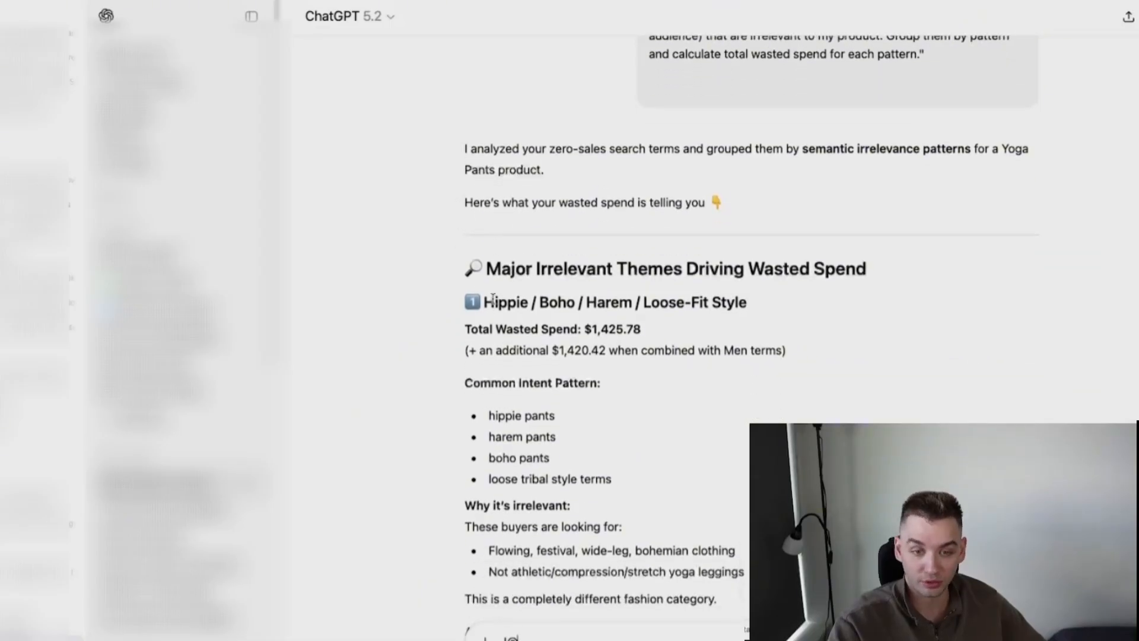
drag(483, 302, 758, 305)
click(584, 350)
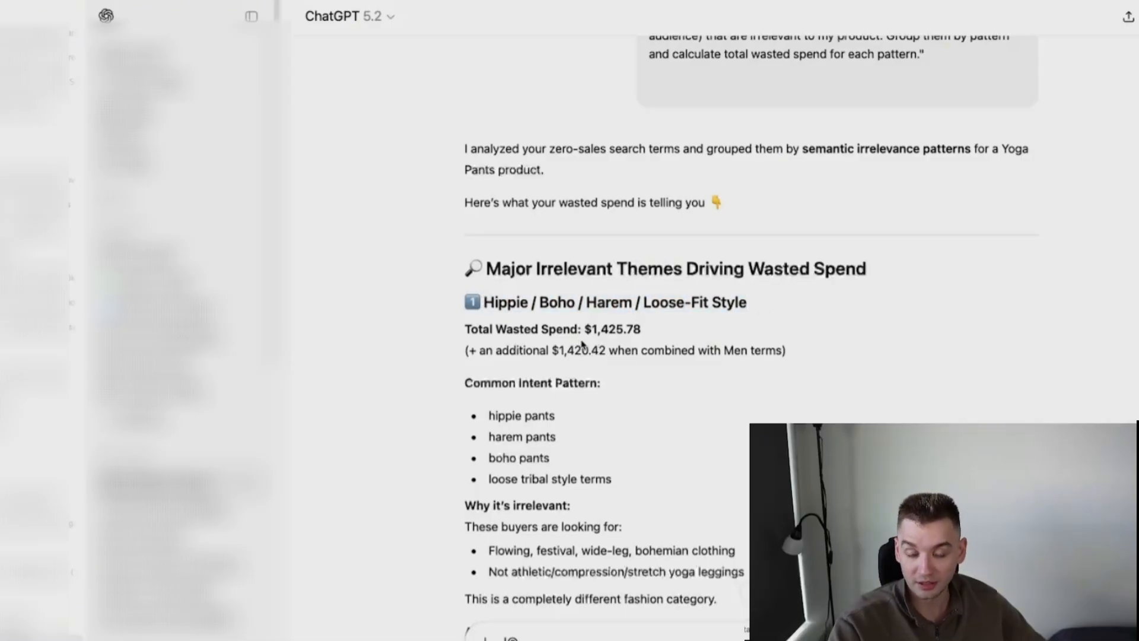
Step: Compare the first theme's intent patterns with the attached terms and highlight its suggested negatives from hippie to wide leg
scroll(580, 343, down, 3)
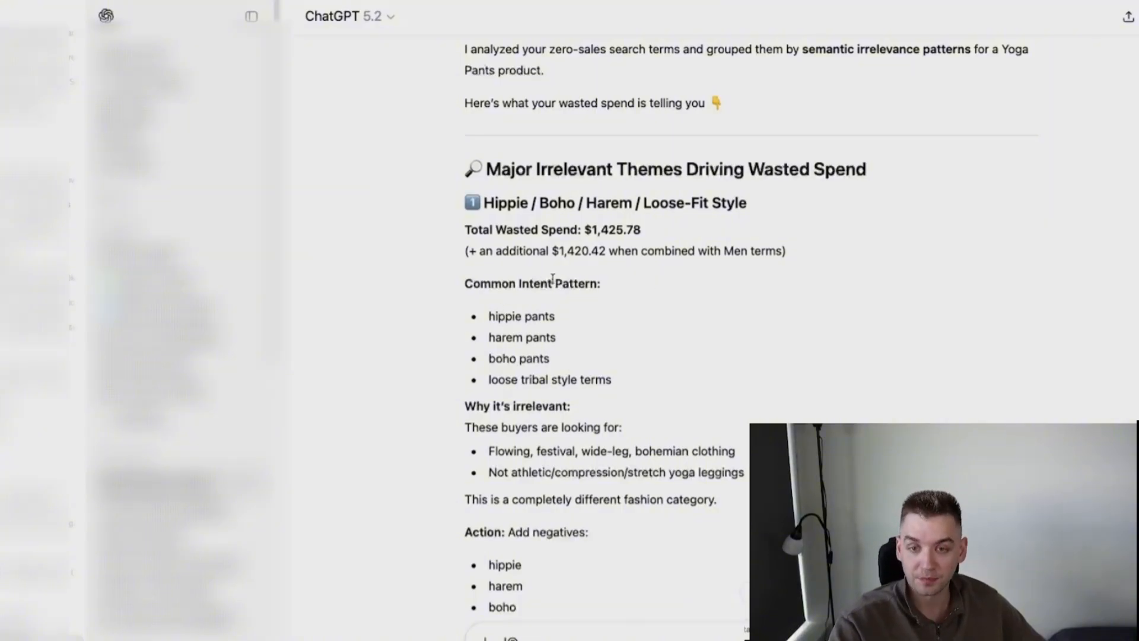
scroll(553, 279, up, 10)
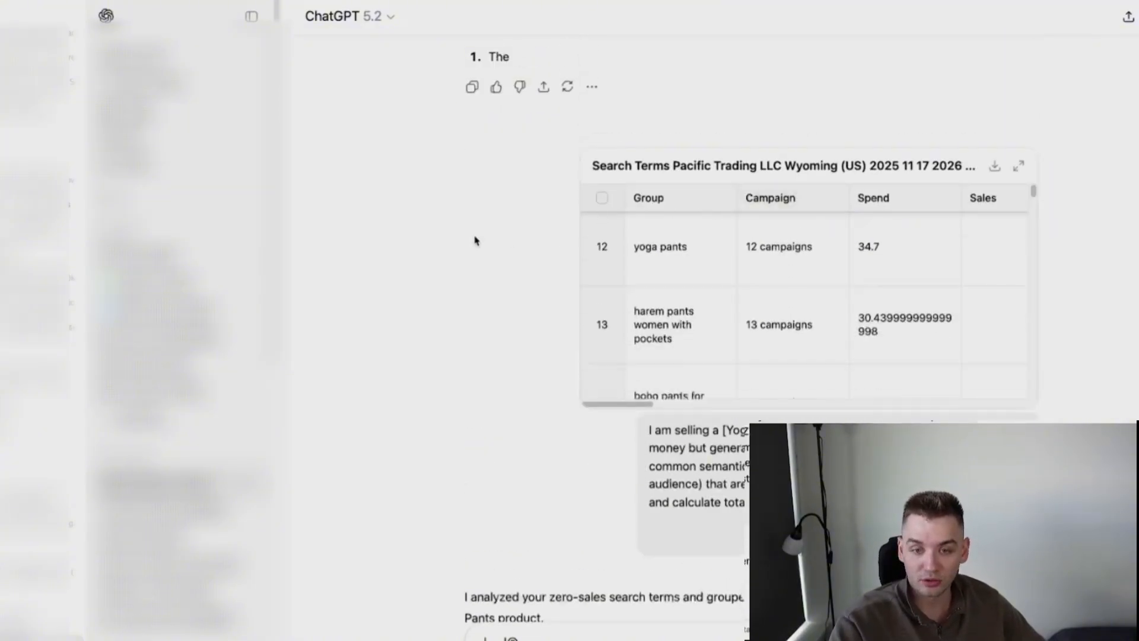
scroll(476, 242, down, 10)
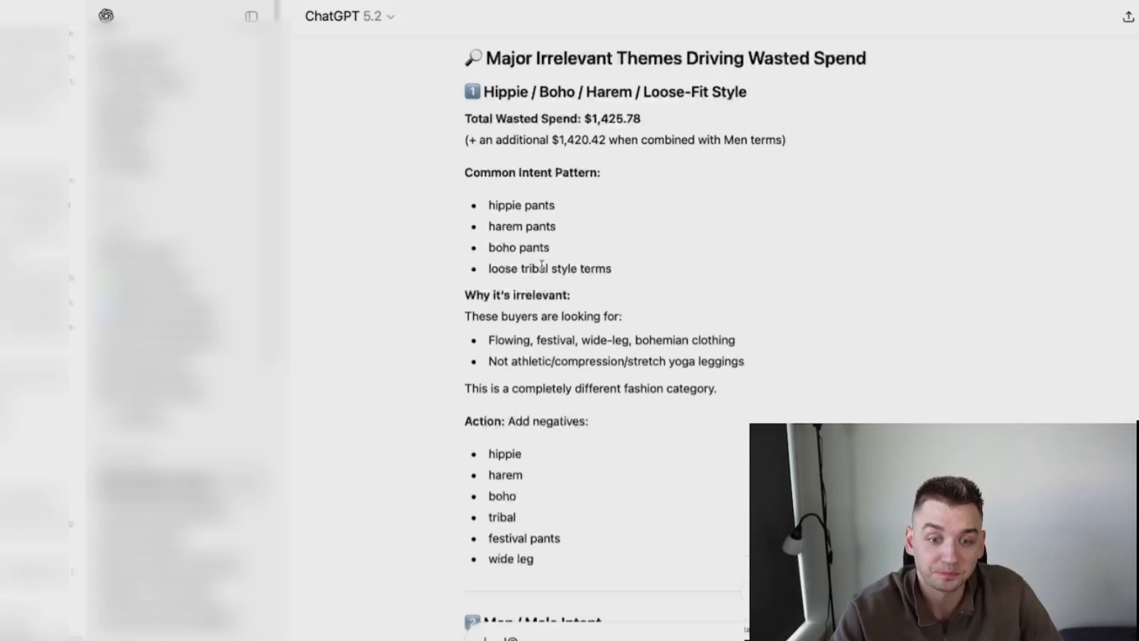
scroll(542, 265, down, 1)
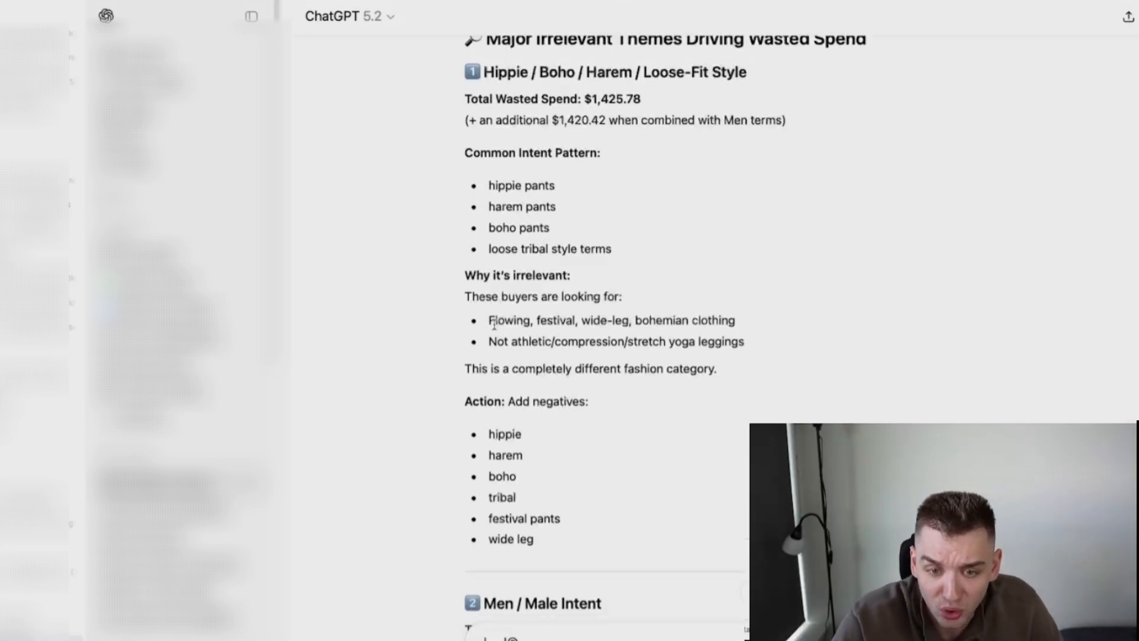
scroll(562, 393, down, 5)
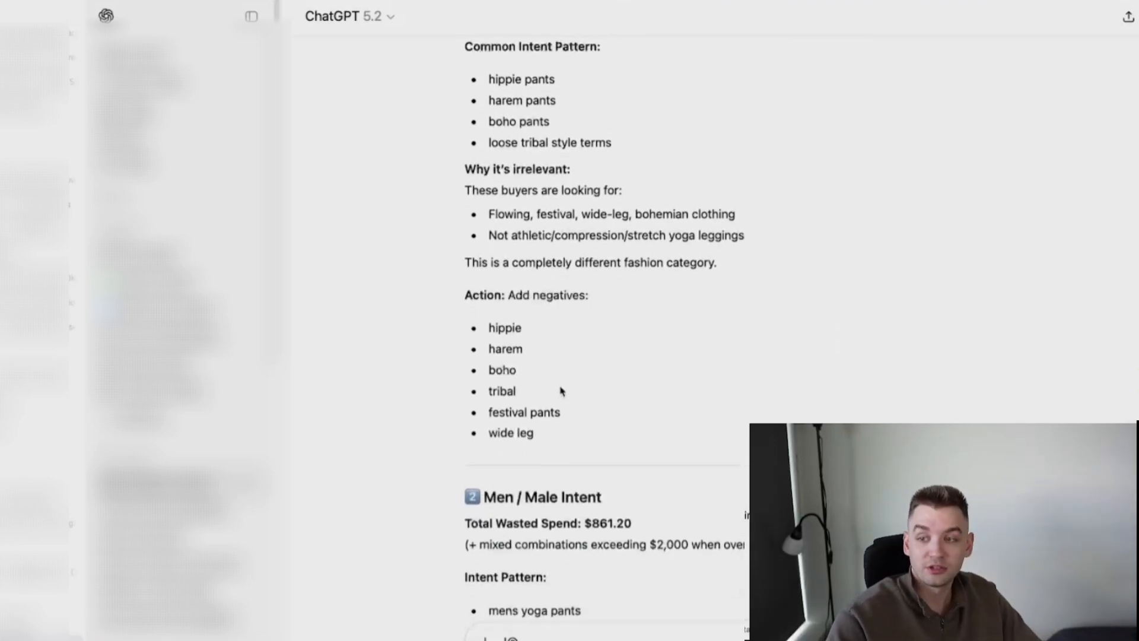
drag(544, 440, 486, 330)
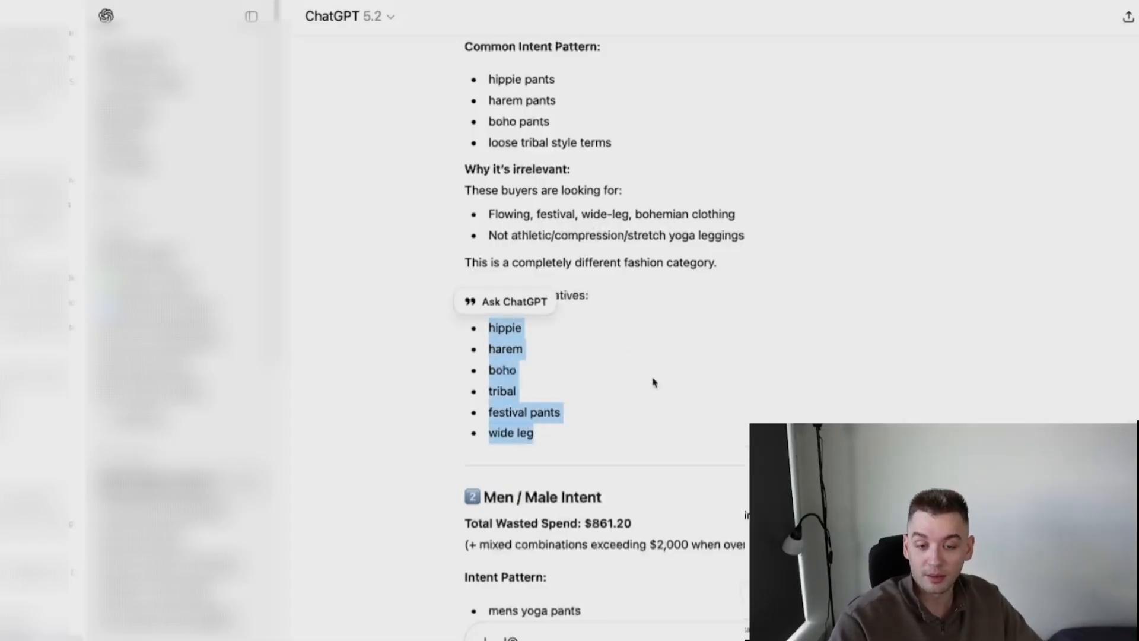
Step: Examine the Men / Male Intent theme's wasted spend, intent patterns and suggested negatives, and check back against the first theme
scroll(654, 382, down, 10)
click(669, 340)
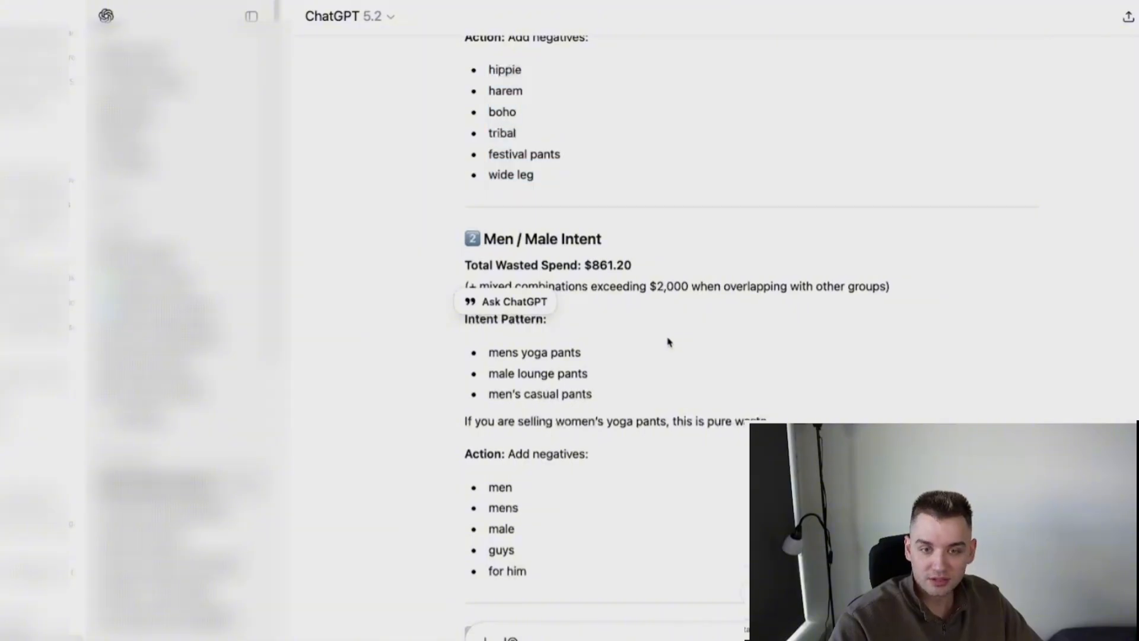
drag(465, 243, 631, 268)
click(631, 326)
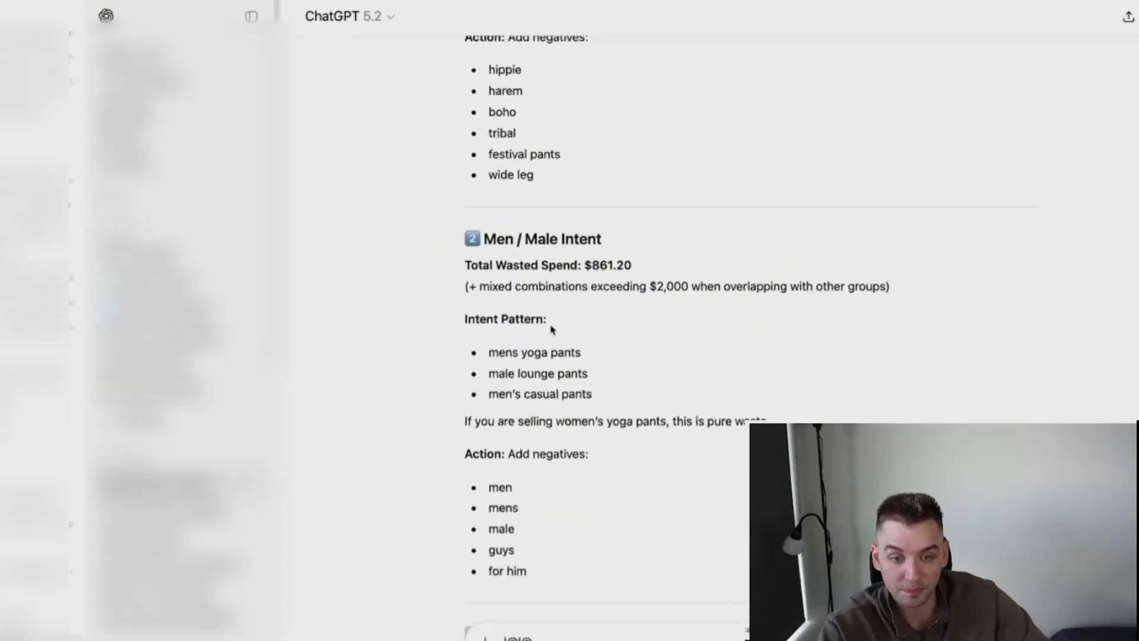
drag(489, 373, 586, 375)
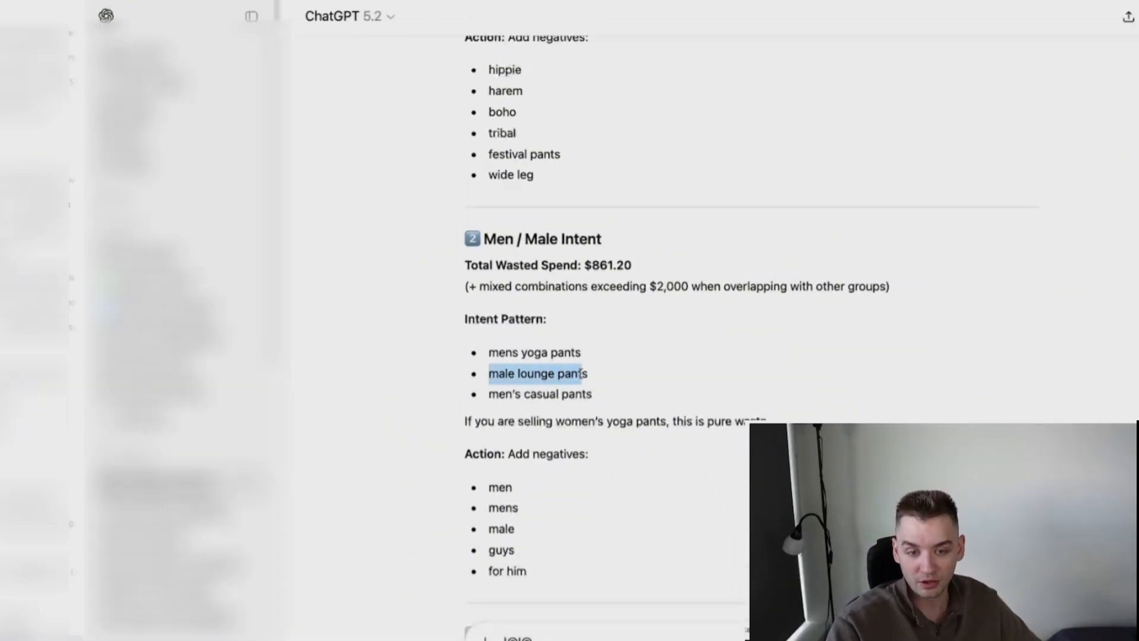
scroll(610, 399, down, 1)
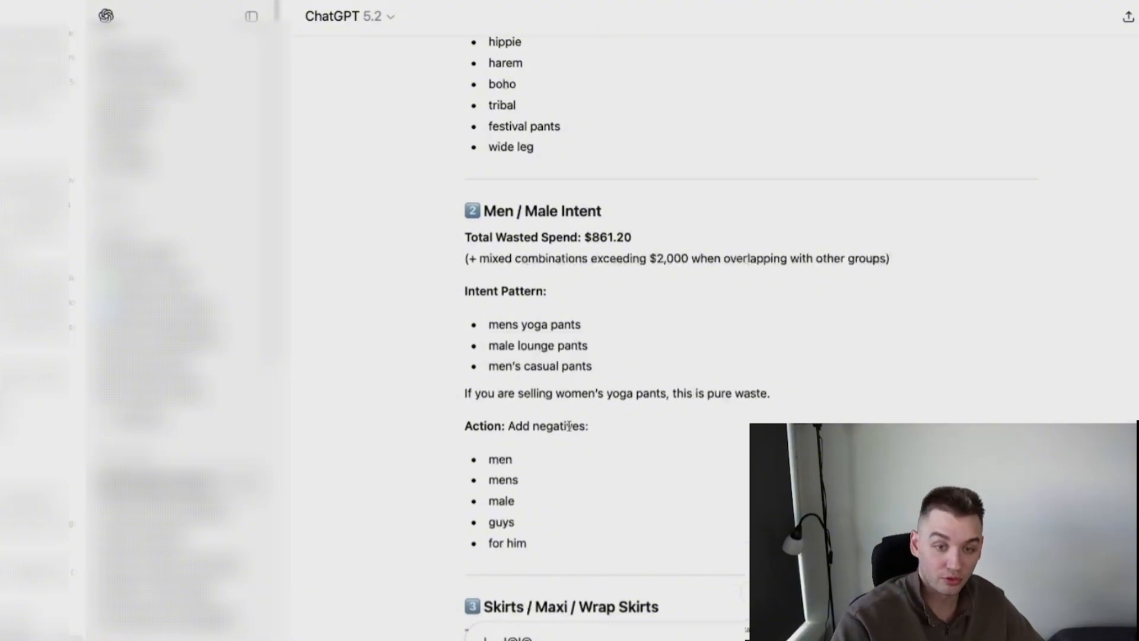
scroll(569, 425, up, 8)
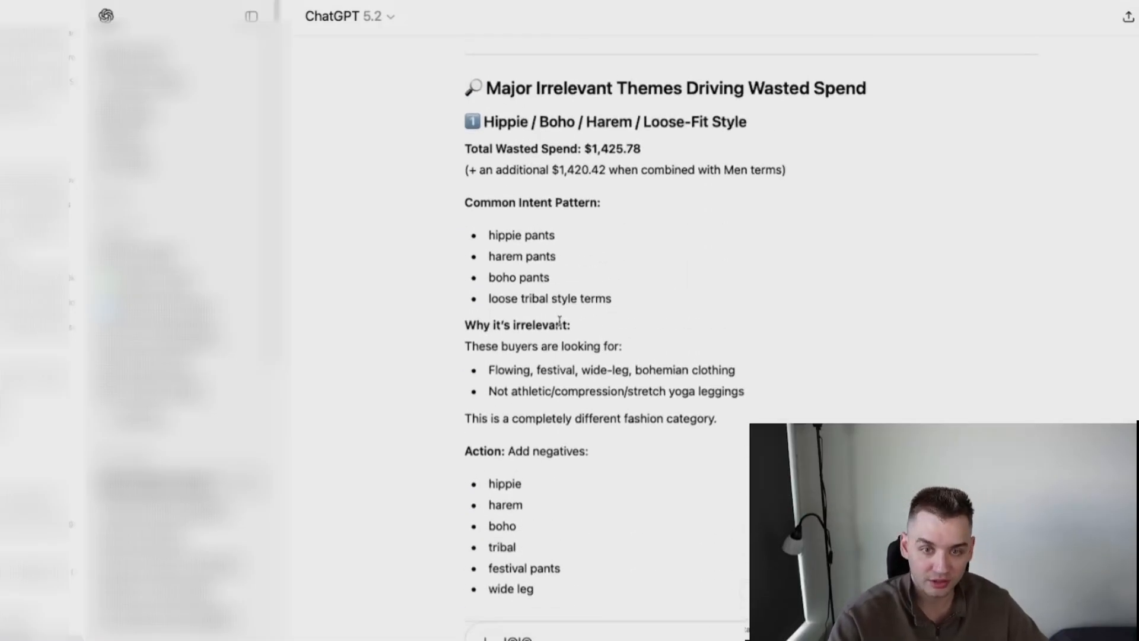
scroll(591, 243, down, 4)
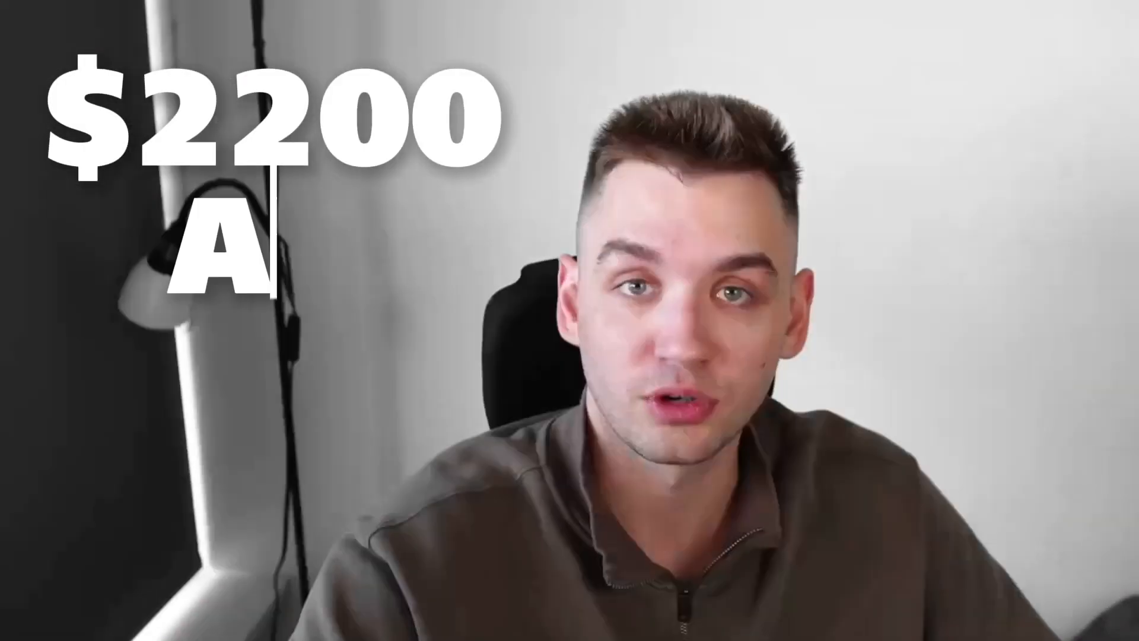